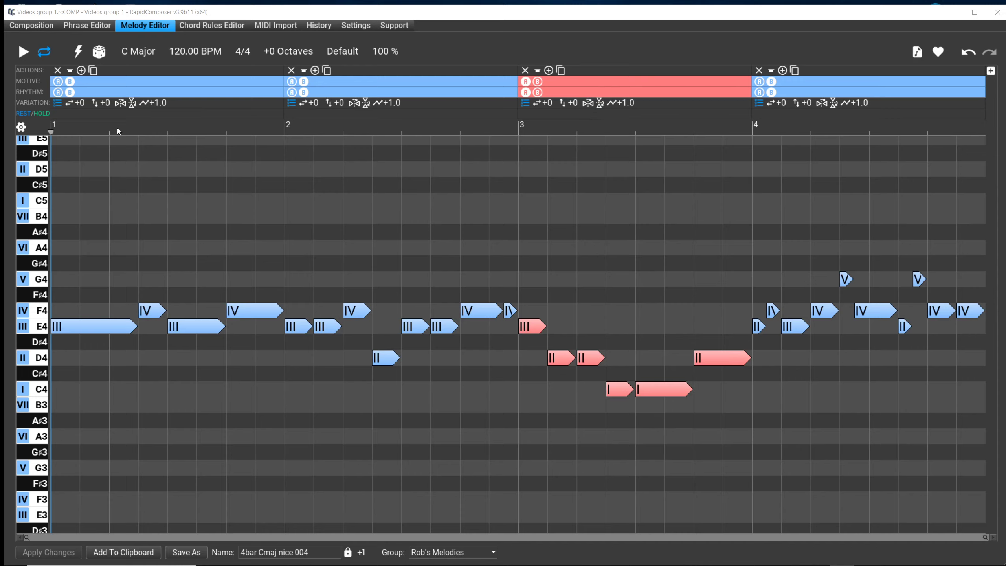
- Try the horizontal mirror on bar 1's notes, toggling it back and forth
{"action": "left_click", "coordinate": [118, 103]}
{"action": "left_click", "coordinate": [118, 101]}
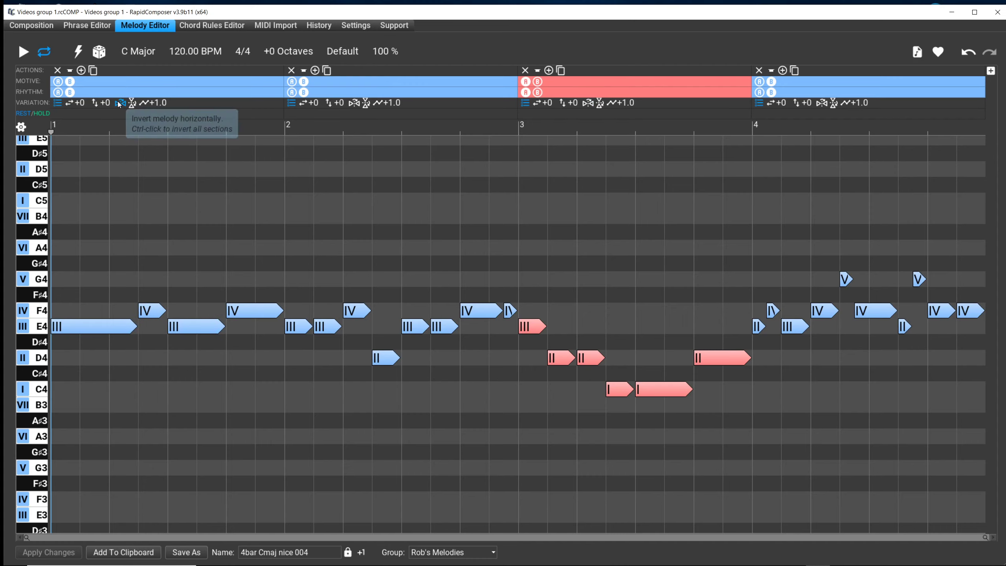
{"action": "left_click", "coordinate": [118, 101]}
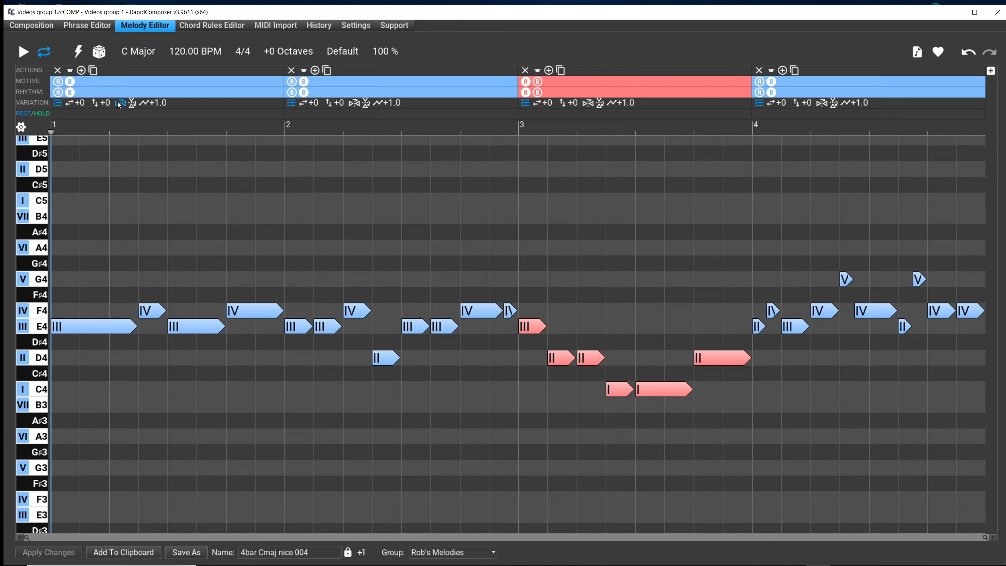
- Generate several new rhythm variations of bar 1
{"action": "left_click", "coordinate": [119, 102]}
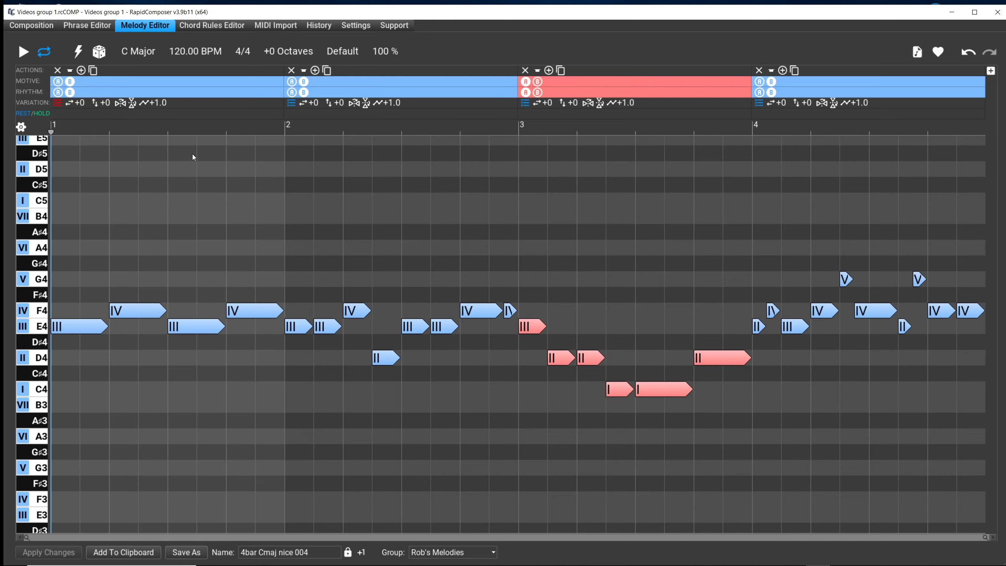
{"action": "left_click", "coordinate": [140, 92]}
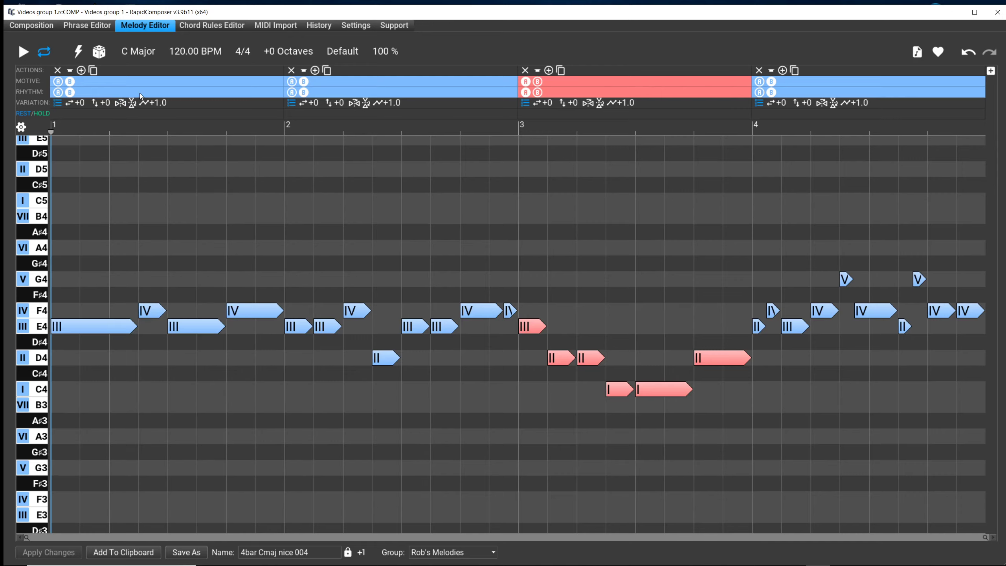
{"action": "left_click", "coordinate": [119, 102]}
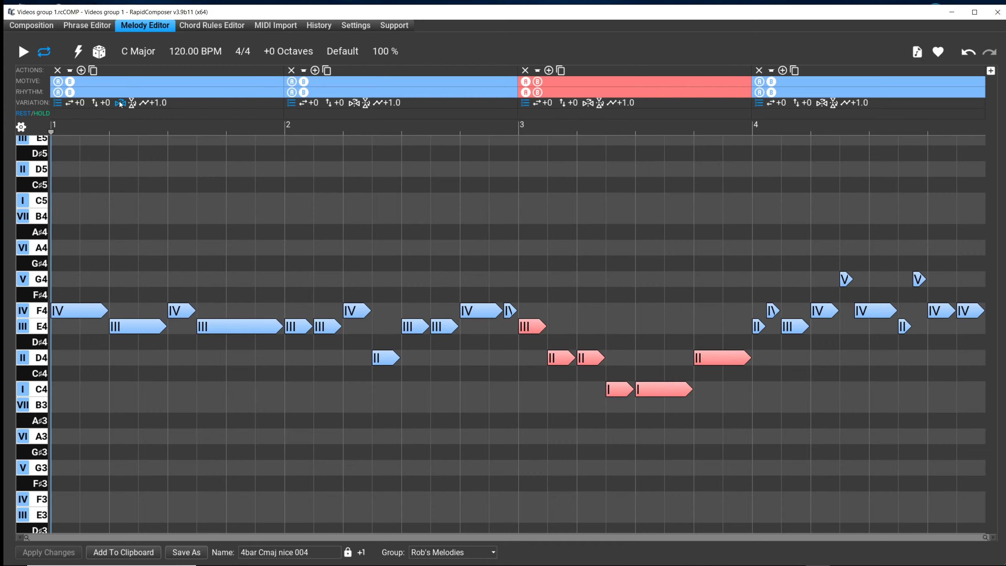
{"action": "left_click", "coordinate": [140, 93]}
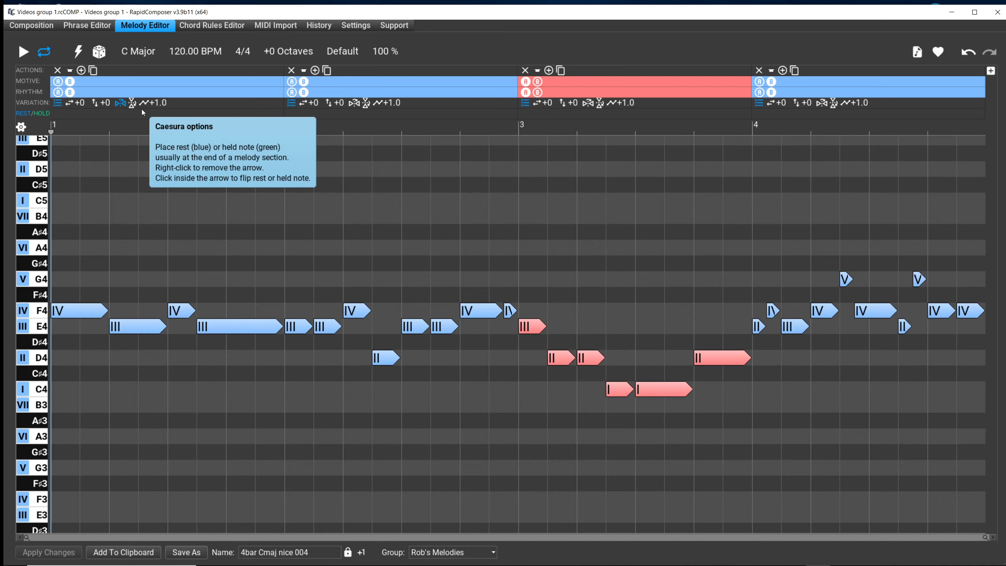
- Reverse bar 1's notes repeatedly, ending with bar 1 in its original note order
{"action": "left_click", "coordinate": [121, 101]}
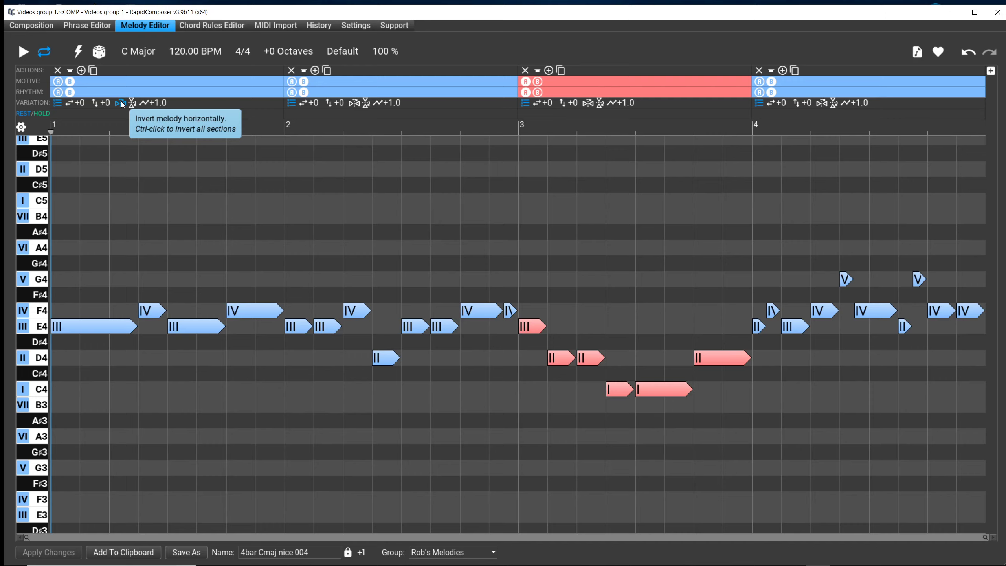
{"action": "left_click", "coordinate": [122, 103]}
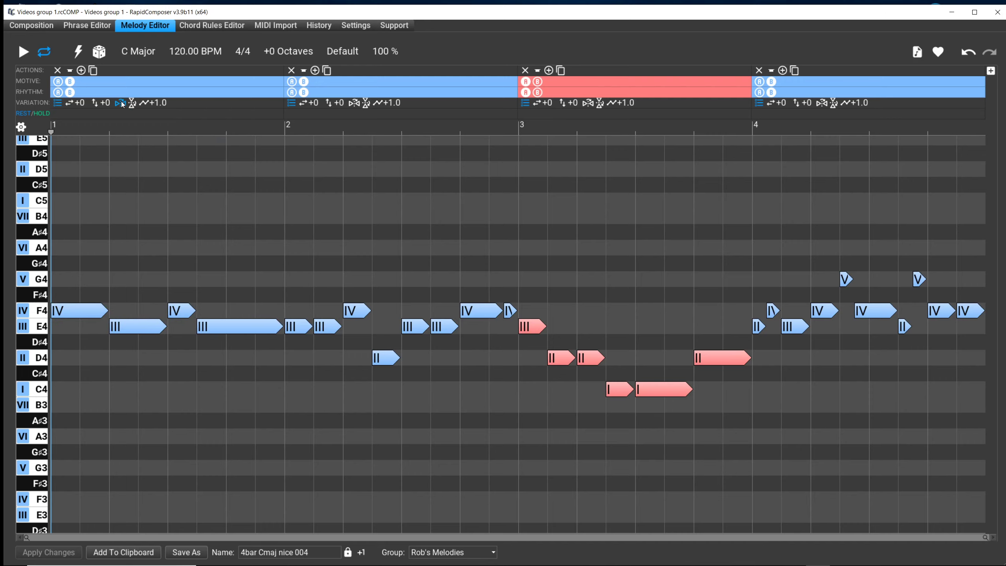
{"action": "left_click", "coordinate": [122, 102]}
{"action": "left_click", "coordinate": [122, 102]}
{"action": "left_click", "coordinate": [122, 102]}
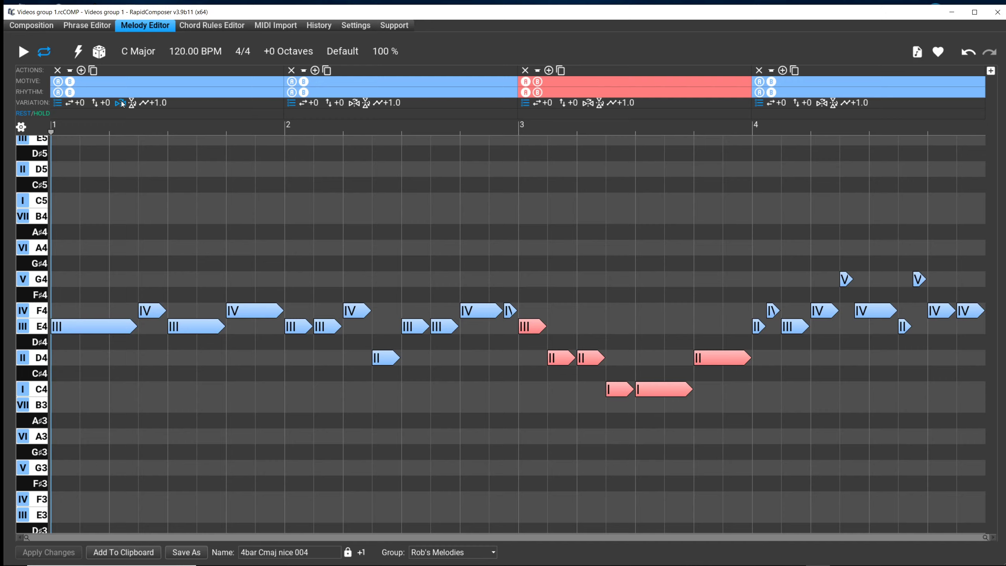
{"action": "left_click", "coordinate": [121, 102]}
{"action": "left_click", "coordinate": [122, 102]}
{"action": "left_click", "coordinate": [121, 104]}
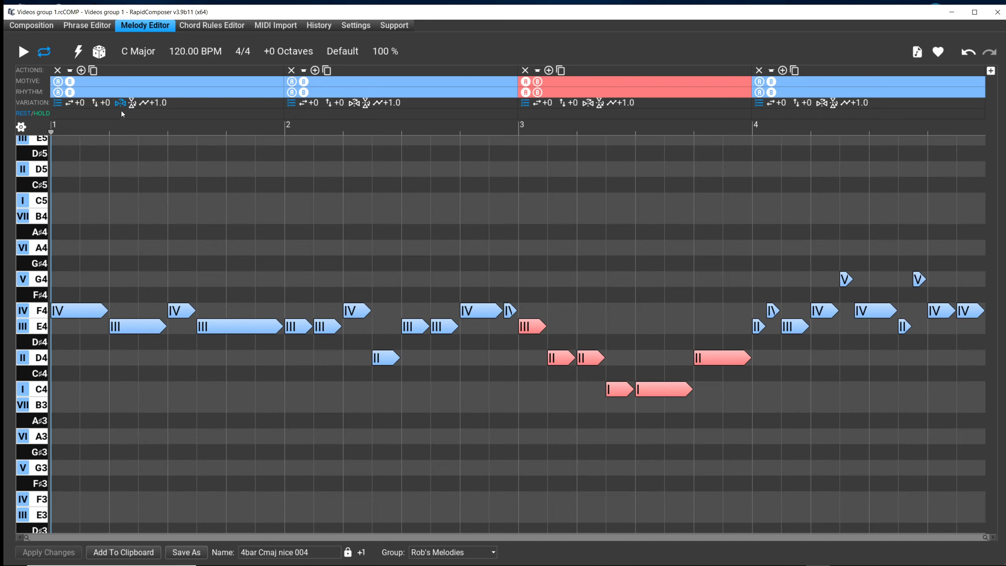
{"action": "left_click", "coordinate": [120, 102]}
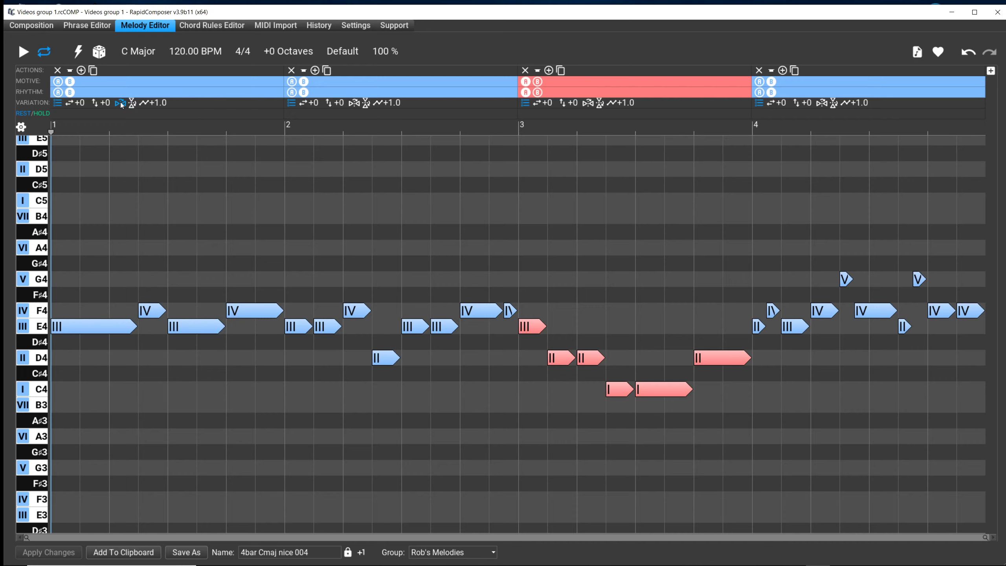
{"action": "left_click", "coordinate": [121, 102]}
{"action": "left_click", "coordinate": [121, 102]}
- Play the melody with bar 4 mirrored, then toggle bar 4's mirror again
{"action": "left_click", "coordinate": [823, 104]}
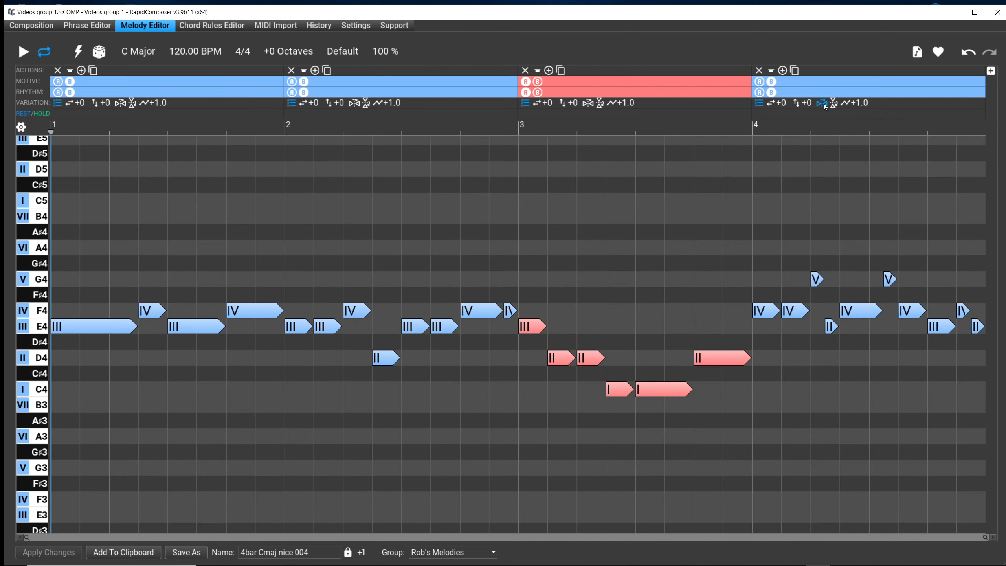
{"action": "left_click", "coordinate": [24, 52]}
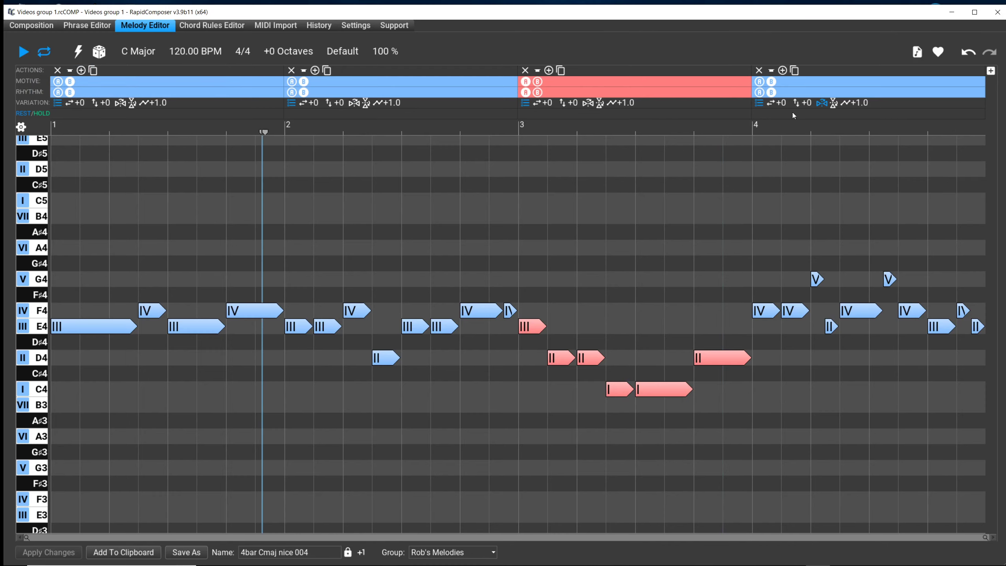
{"action": "left_click", "coordinate": [822, 103]}
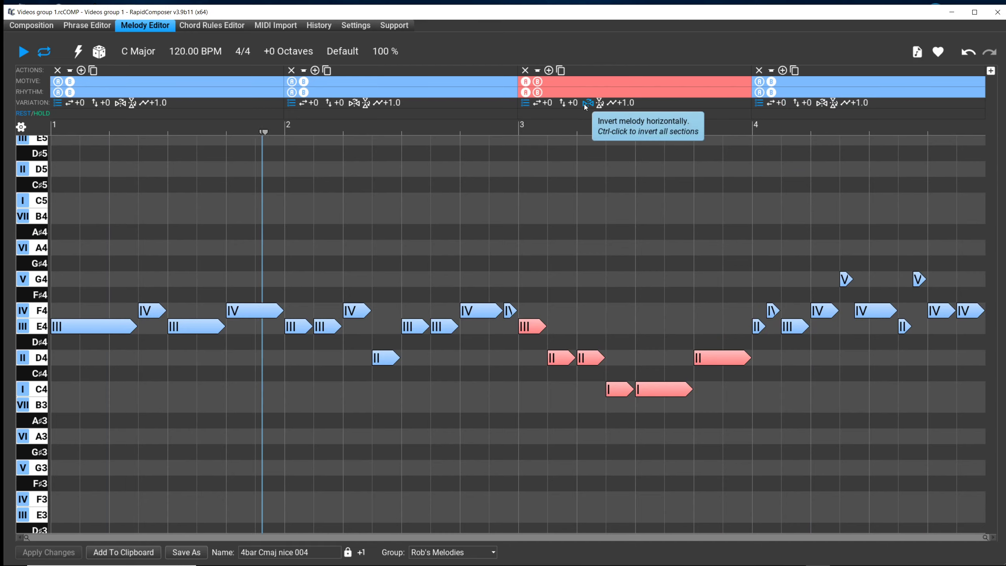
- Mirror bar 3 and restore it, then mirror bar 2's melody horizontally
{"action": "left_click", "coordinate": [585, 104]}
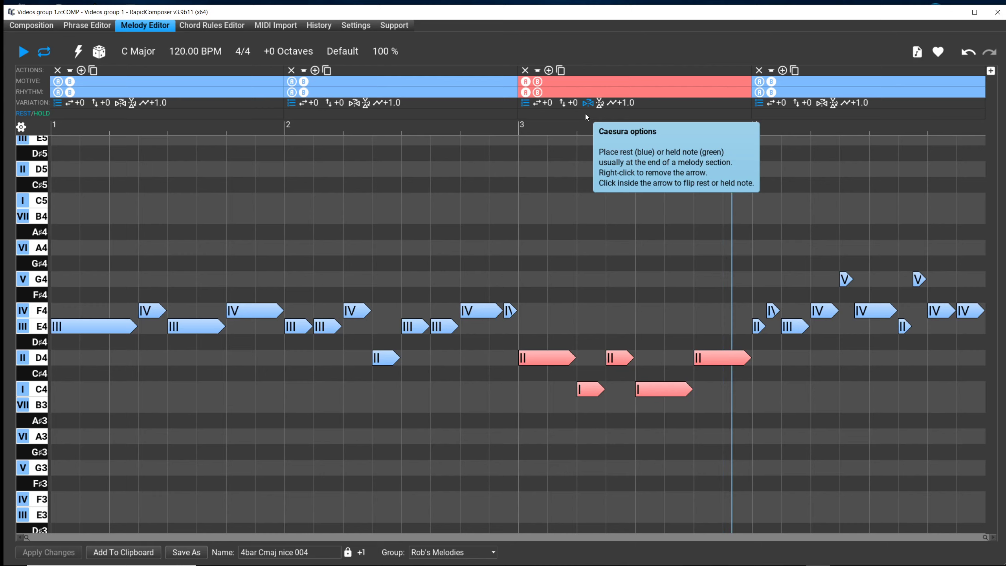
{"action": "left_click", "coordinate": [587, 102]}
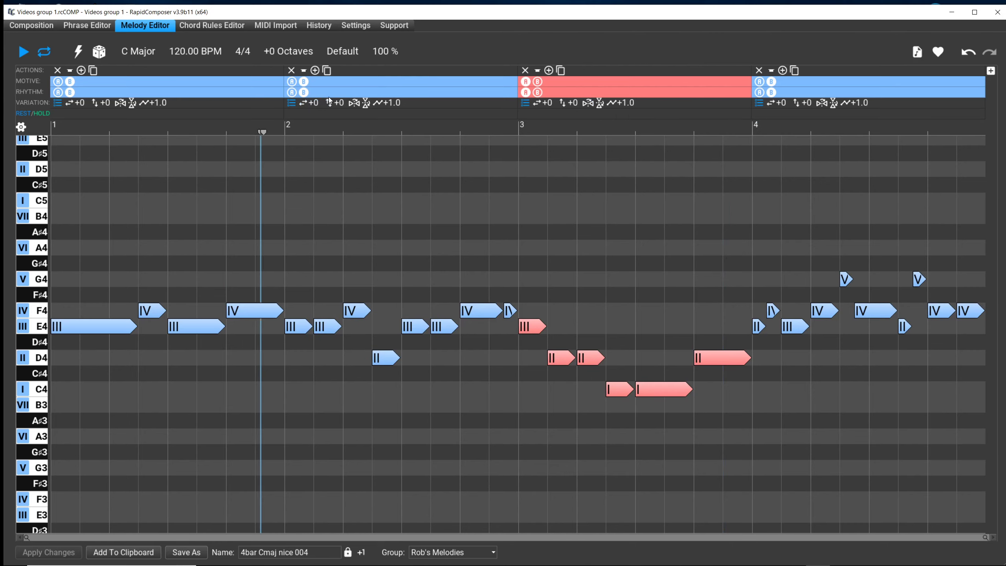
{"action": "left_click", "coordinate": [352, 102]}
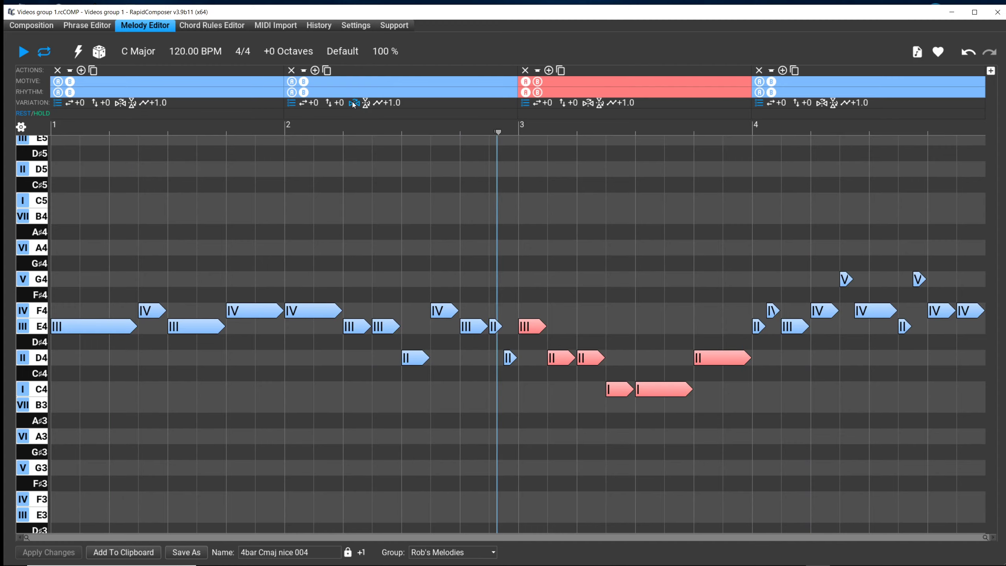
- Generate a new variation of bar 2 and several new variations of bar 1
{"action": "left_click", "coordinate": [354, 104]}
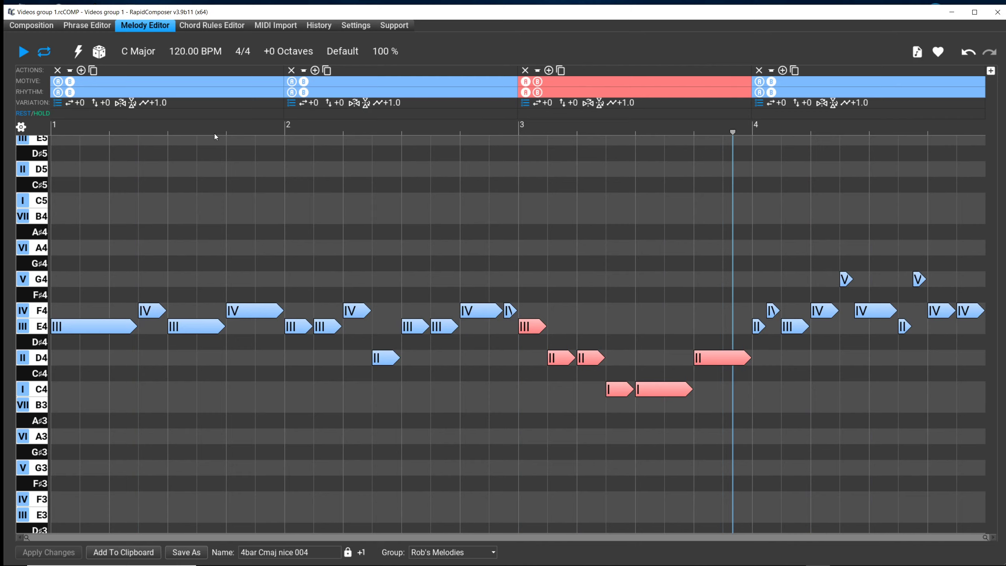
{"action": "left_click", "coordinate": [120, 103]}
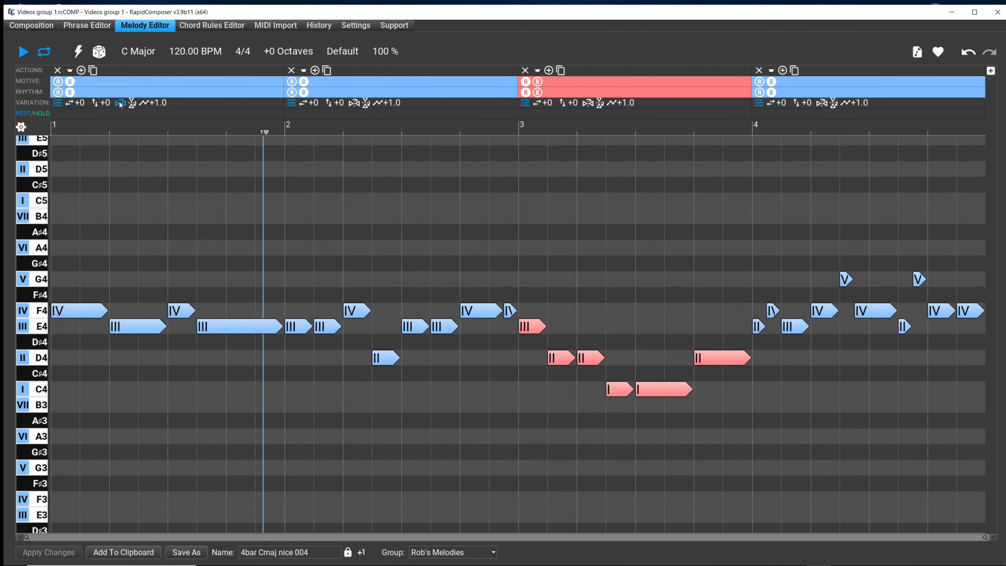
{"action": "left_click", "coordinate": [120, 102]}
{"action": "left_click", "coordinate": [119, 102]}
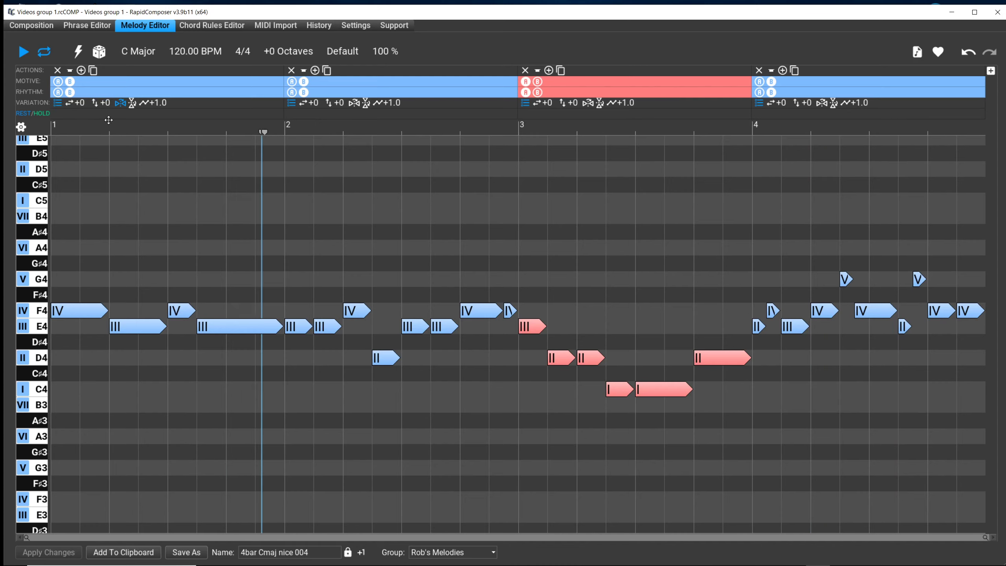
- Restart playback, then mirror bar 1's melody and its rhythm horizontally
{"action": "left_click", "coordinate": [31, 58]}
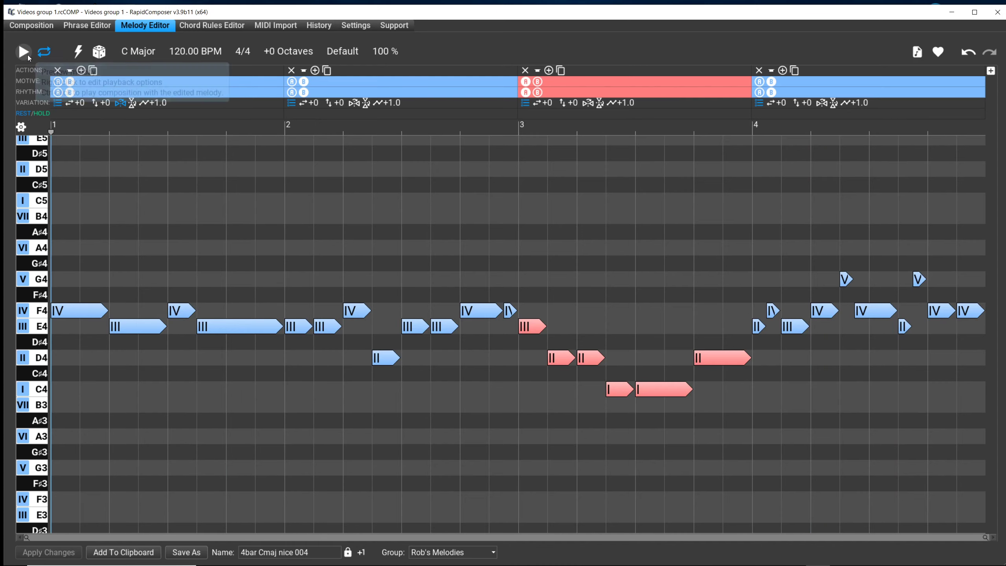
{"action": "left_click", "coordinate": [30, 58]}
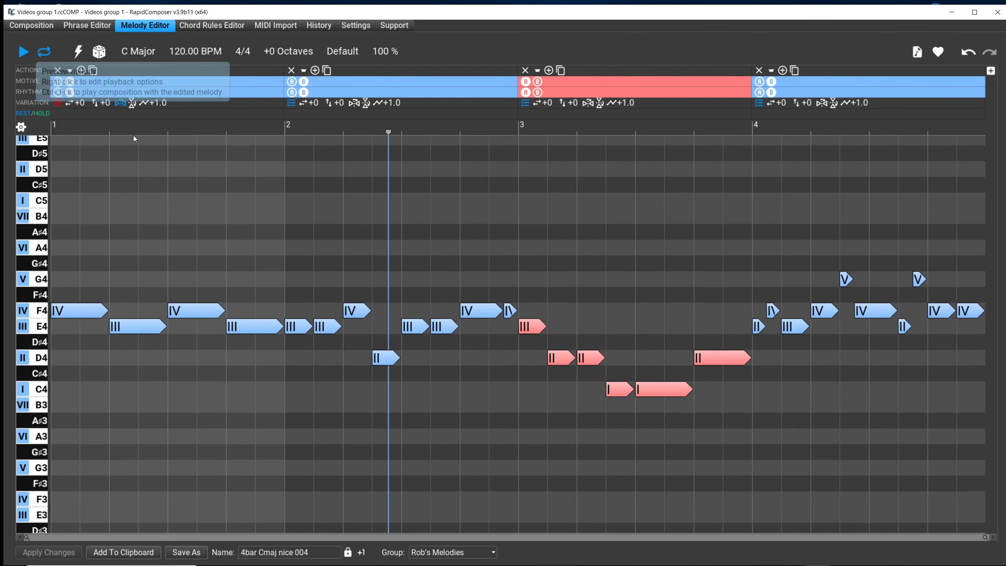
{"action": "left_click", "coordinate": [121, 106]}
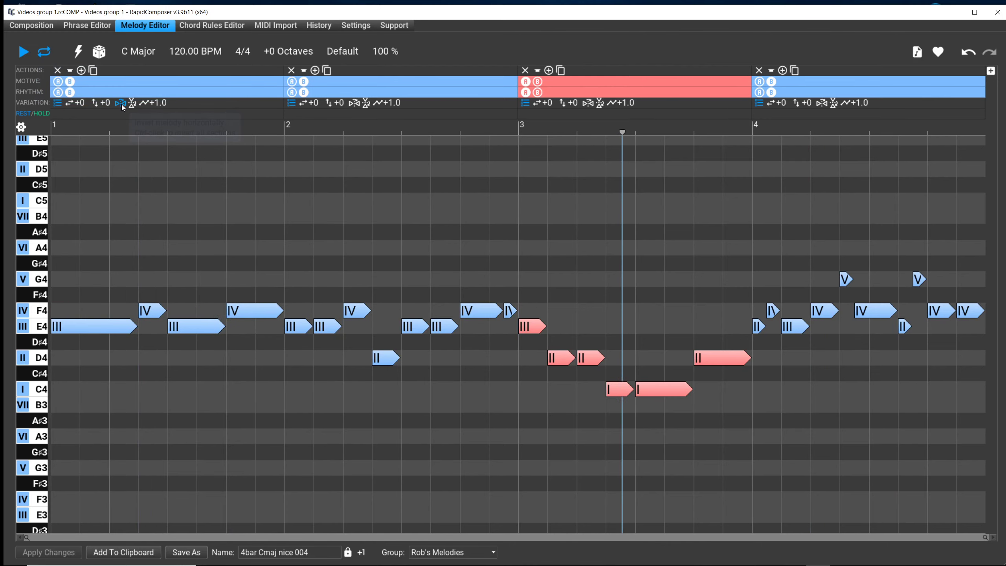
{"action": "left_click", "coordinate": [133, 103]}
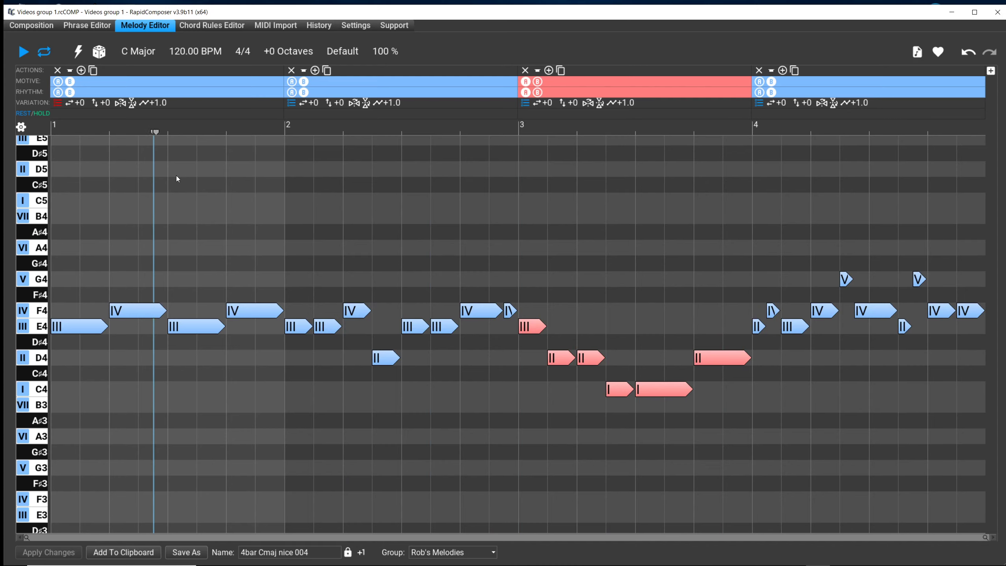
- Flip bar 1's rhythm back to the original, restoring its long opening E4, while playback loops
{"action": "left_click", "coordinate": [69, 92]}
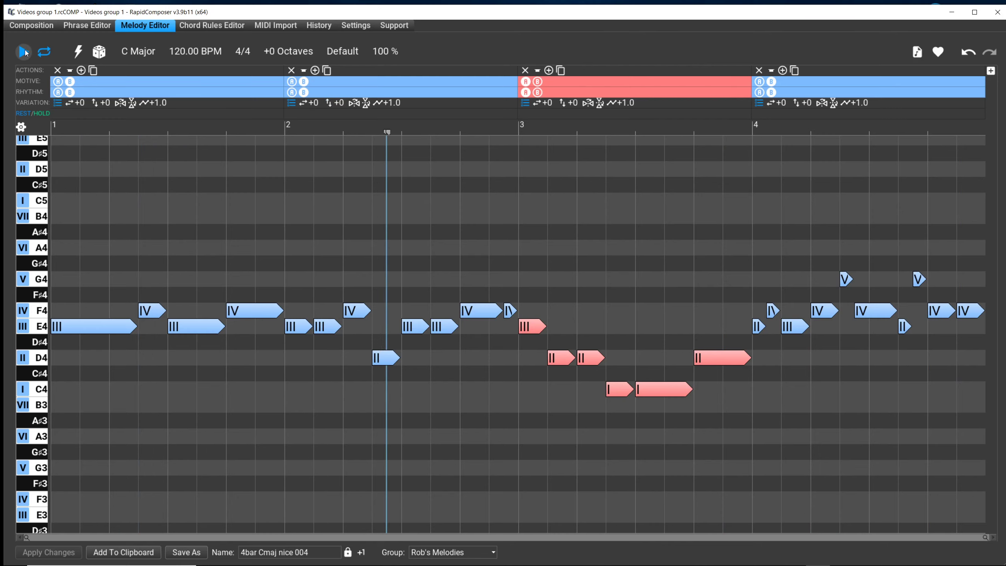
- Stop playback and bring back bar 2's earlier short-note variation
{"action": "key", "text": "space"}
{"action": "left_click", "coordinate": [291, 103]}
{"action": "left_click", "coordinate": [312, 108]}
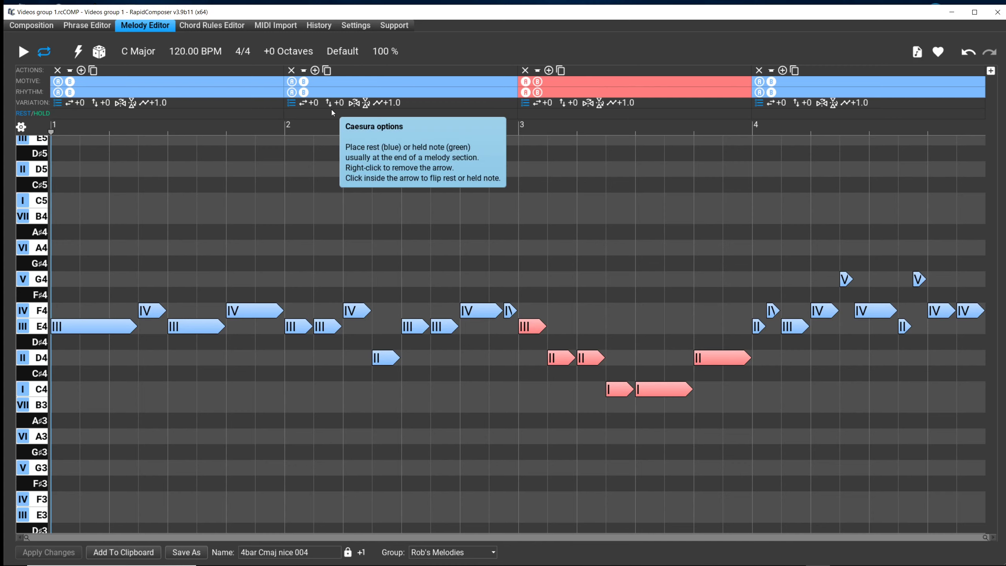
- Invert bar 2's melody vertically several times, leaving it in its original shape
{"action": "left_click", "coordinate": [366, 104]}
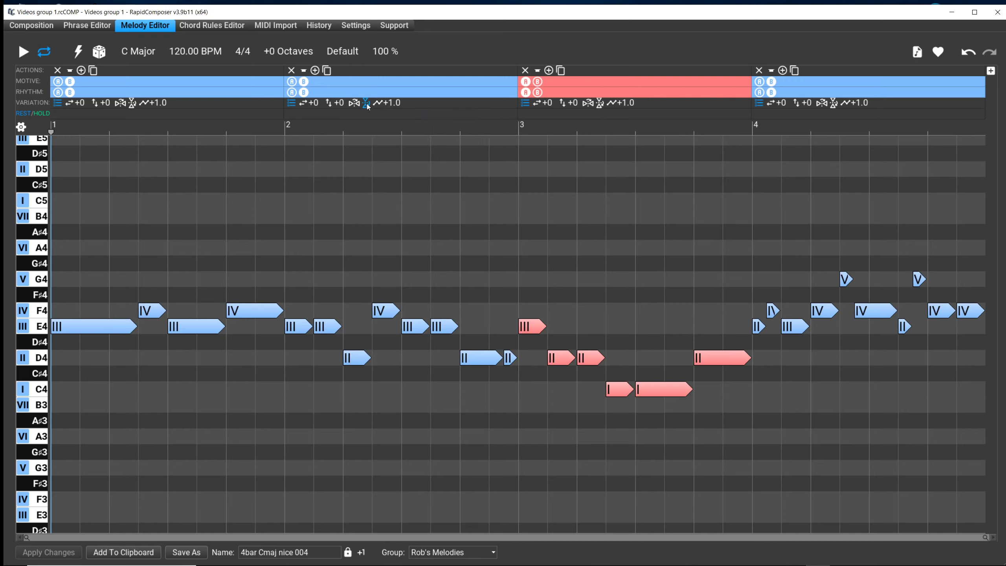
{"action": "left_click", "coordinate": [366, 103]}
{"action": "left_click", "coordinate": [366, 104]}
{"action": "left_click", "coordinate": [366, 103]}
{"action": "left_click", "coordinate": [367, 104]}
{"action": "left_click", "coordinate": [367, 104]}
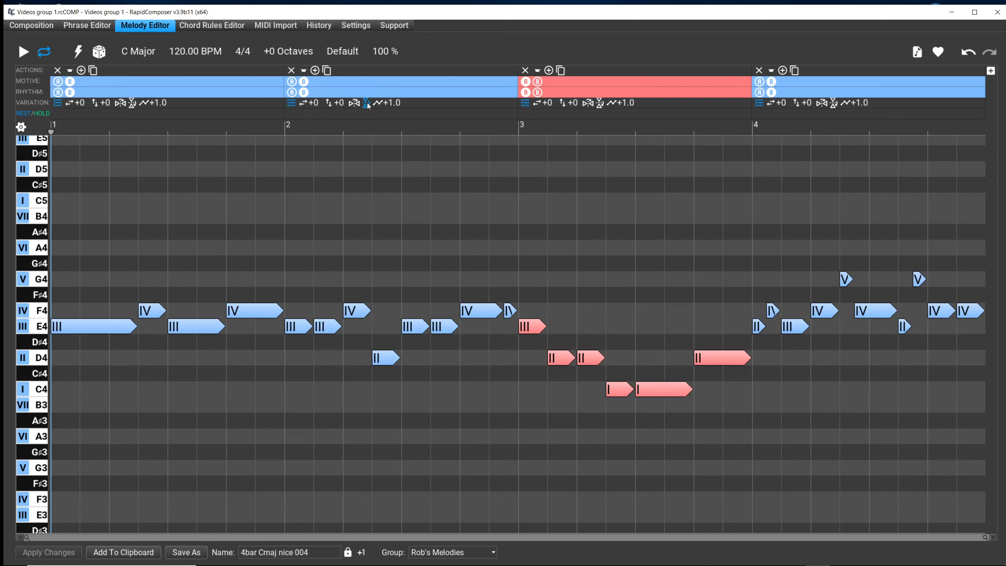
{"action": "left_click", "coordinate": [367, 104]}
{"action": "left_click", "coordinate": [367, 104]}
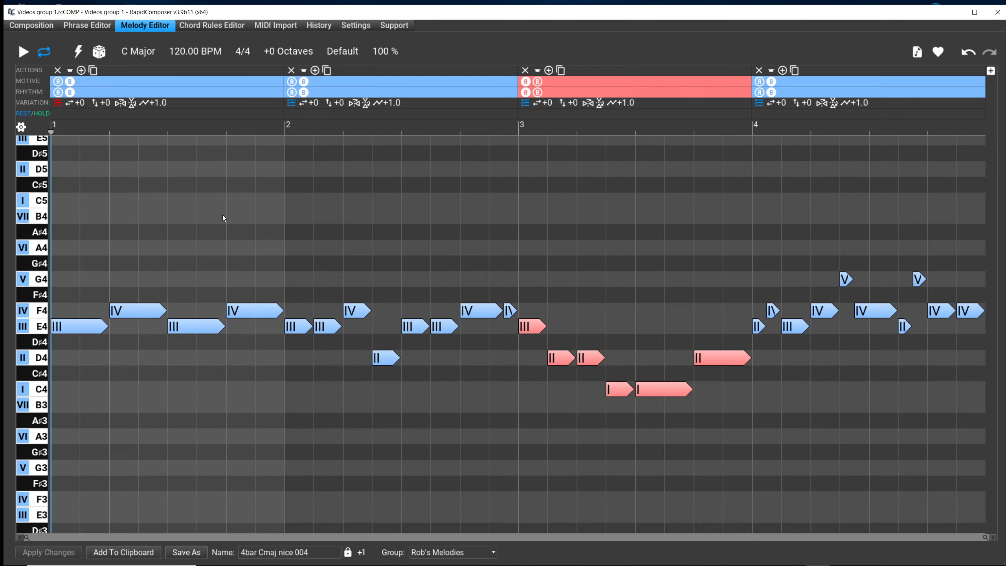
- Invert bar 1's melody vertically several times, ending back in its original shape
{"action": "left_click", "coordinate": [130, 102]}
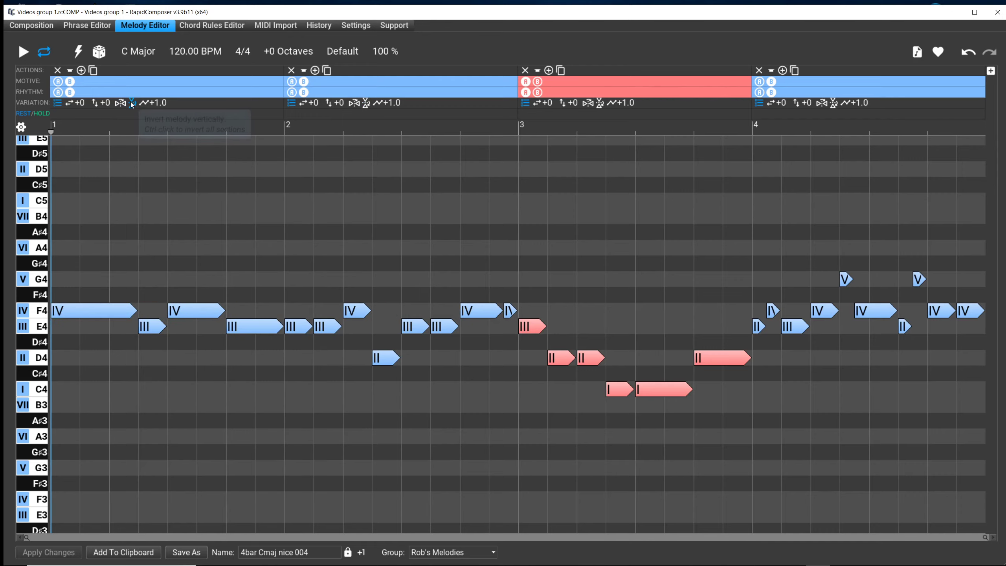
{"action": "left_click", "coordinate": [130, 101]}
{"action": "left_click", "coordinate": [130, 102]}
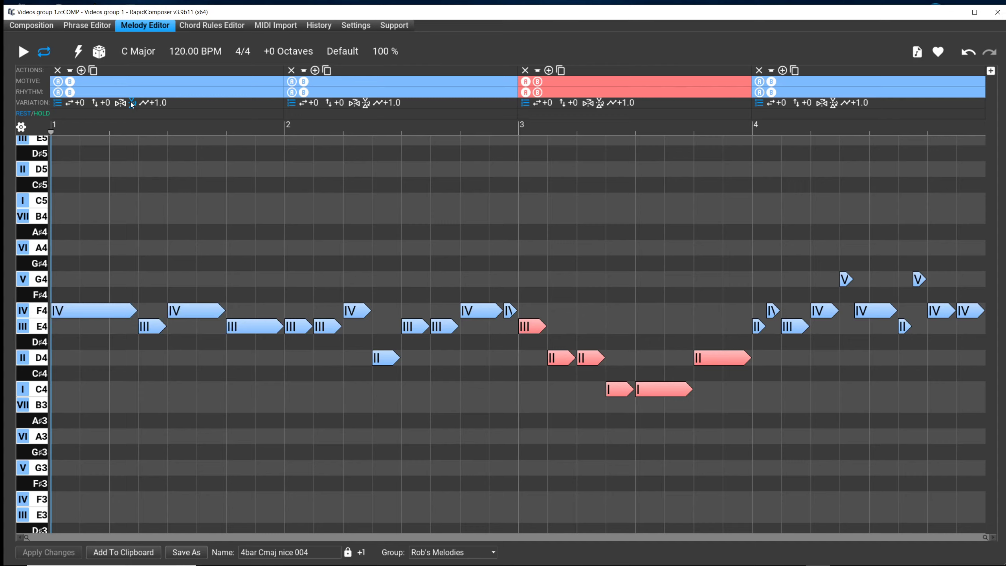
{"action": "left_click", "coordinate": [130, 101]}
{"action": "left_click", "coordinate": [130, 102]}
{"action": "left_click", "coordinate": [131, 101]}
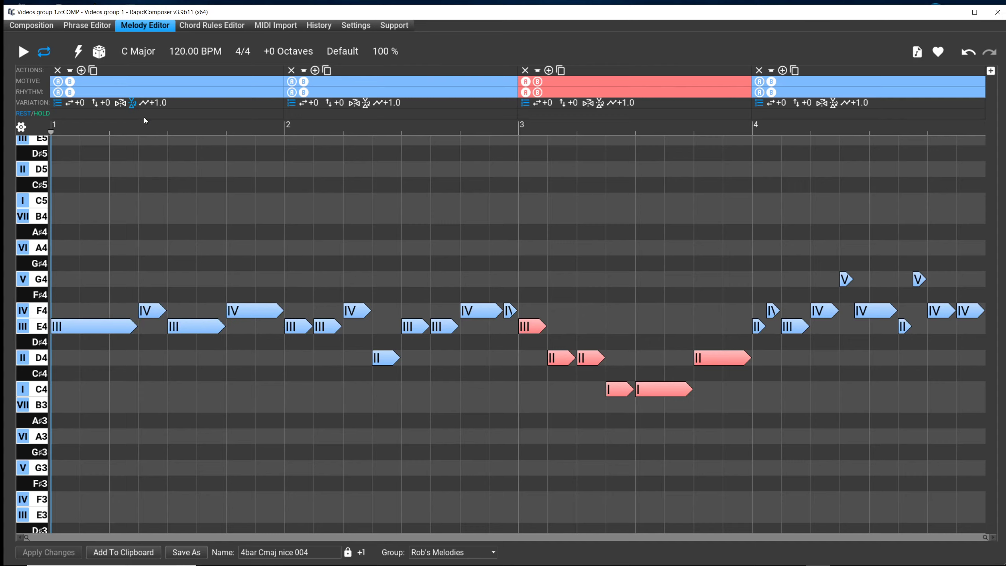